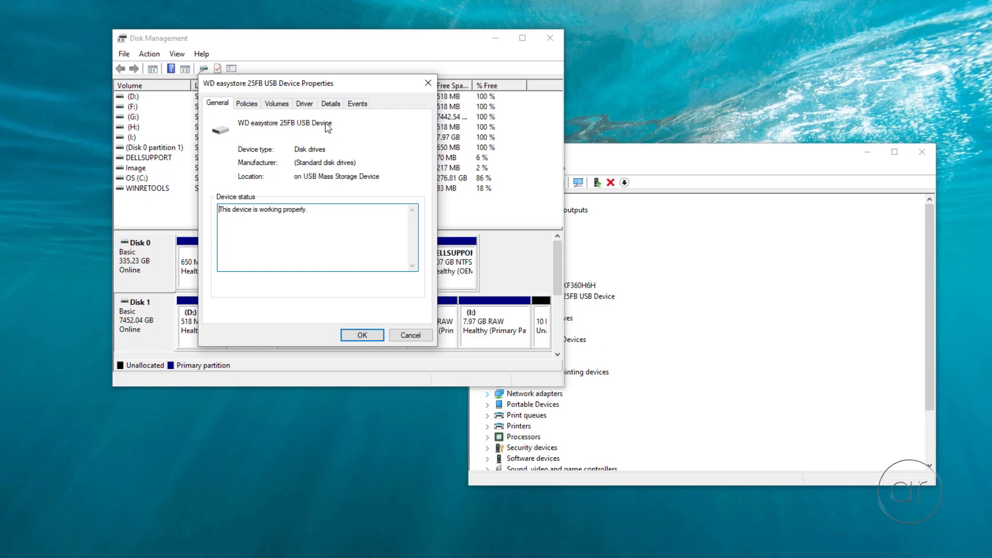
# Bring Device Manager forward, showing the drive listed as WD easystore 25FB USB Device.
pyautogui.click(646, 312)
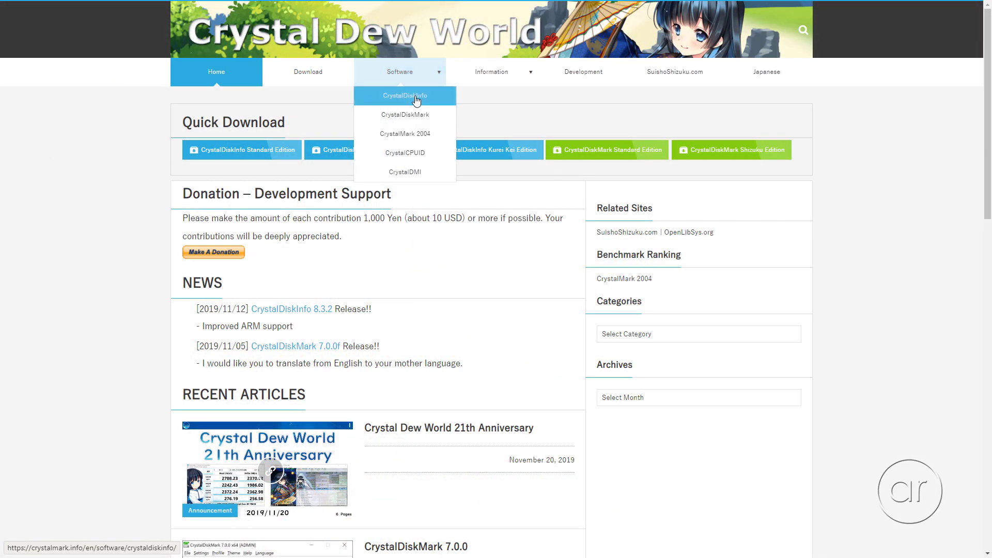
# Open the CrystalDiskInfo page, browse the Function menu's Advanced Feature options, then launch Chrome.
pyautogui.click(414, 96)
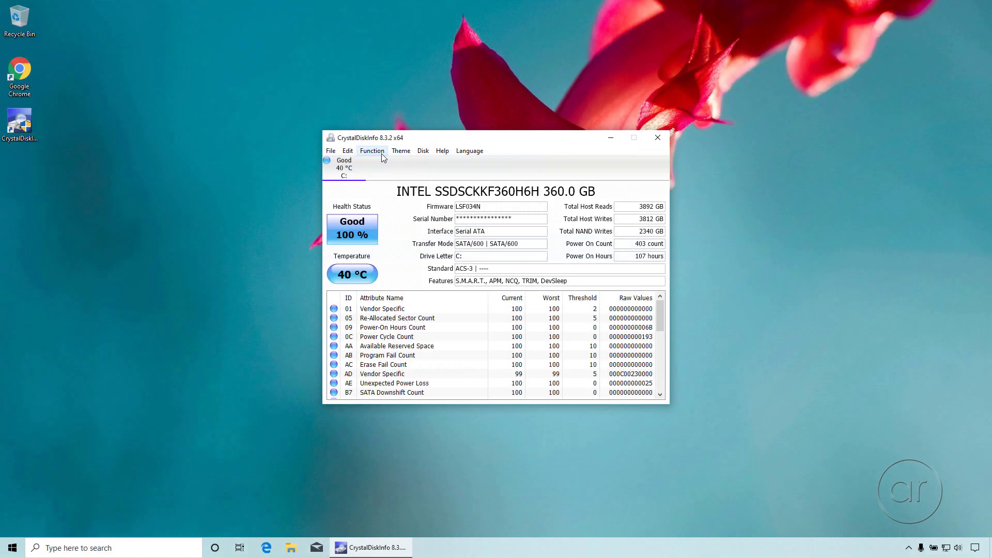
pyautogui.click(372, 152)
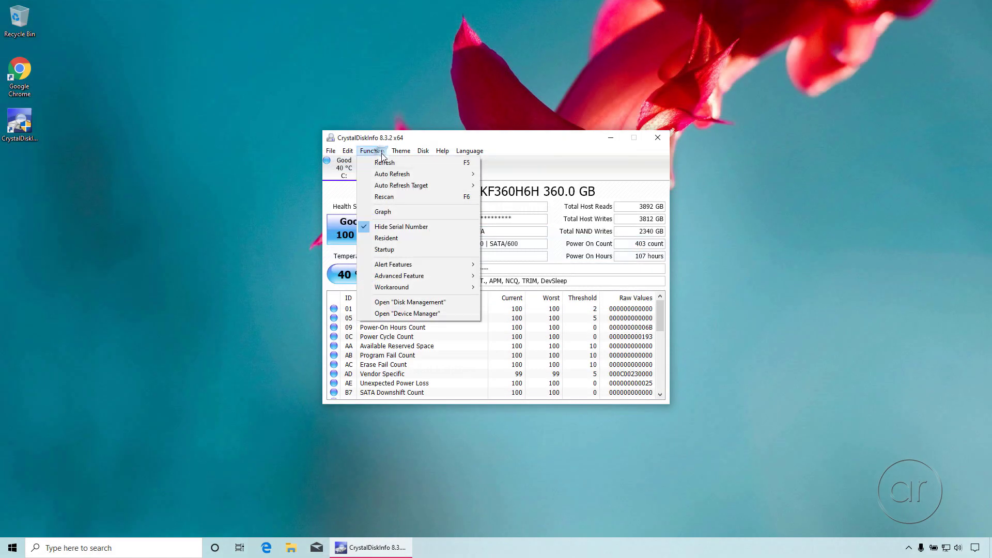
pyautogui.click(401, 264)
pyautogui.moveTo(399, 277)
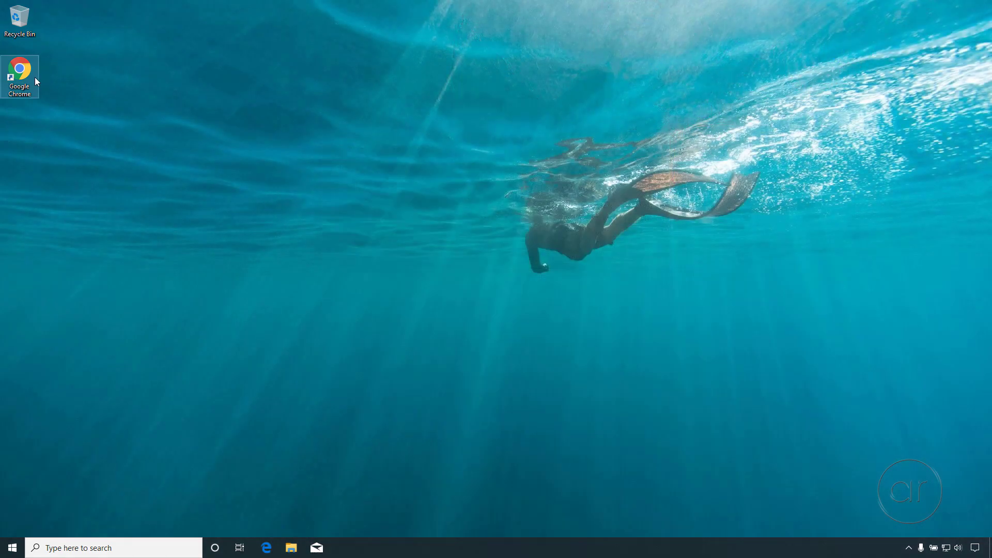
pyautogui.doubleClick(33, 77)
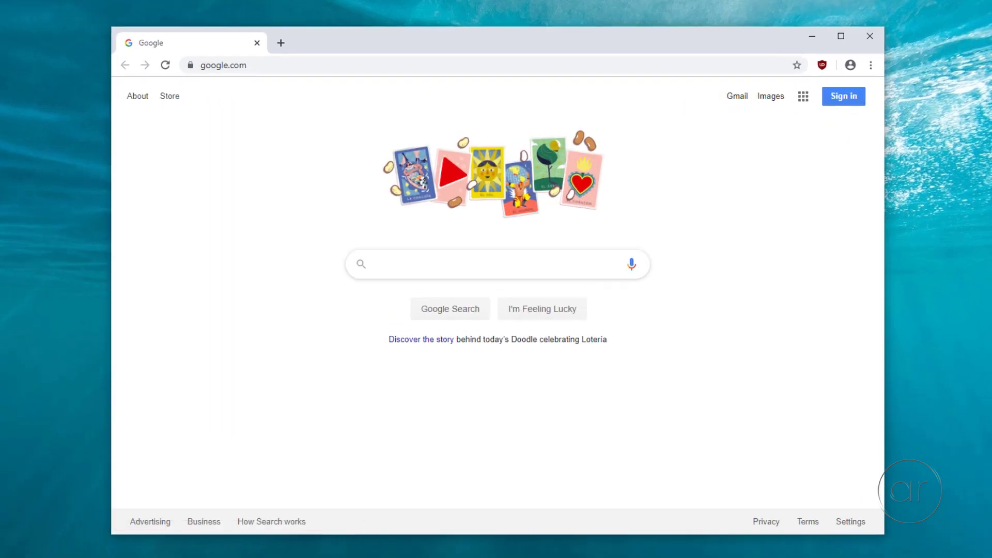
pyautogui.write('crystald')
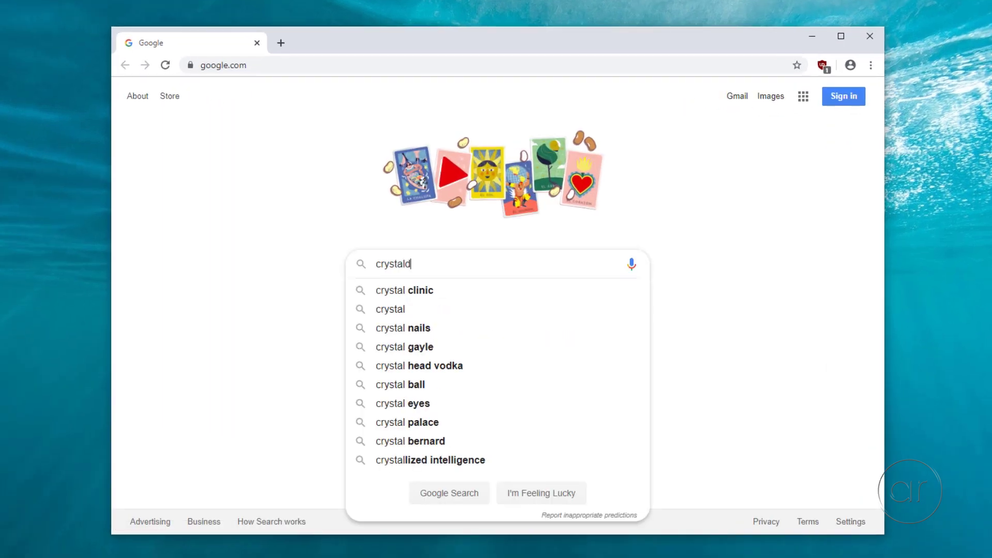
pyautogui.write('iskinfo')
# Search Google for crystaldiskinfo and download the 8.3.2 installer from the official crystalmark.info page.
pyautogui.press('Return')
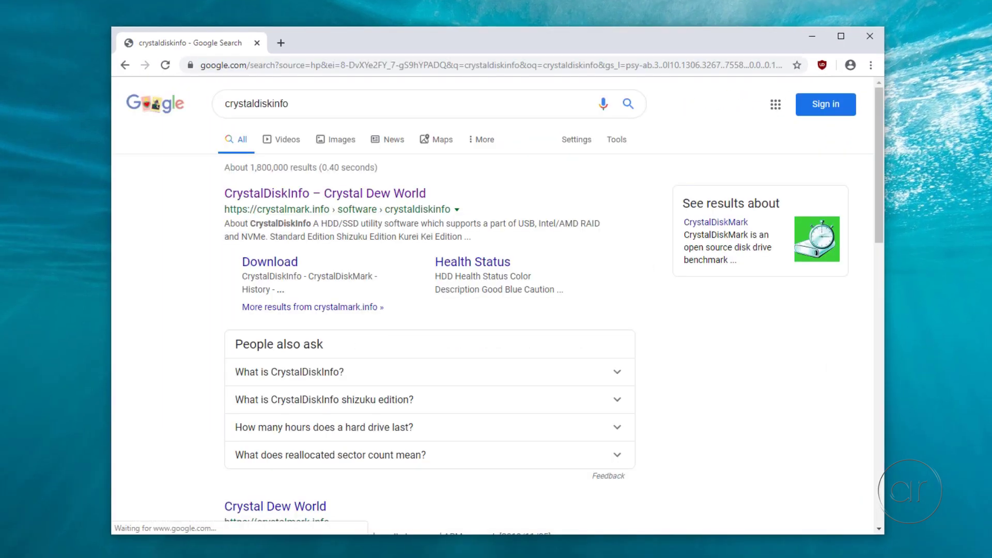
pyautogui.click(230, 198)
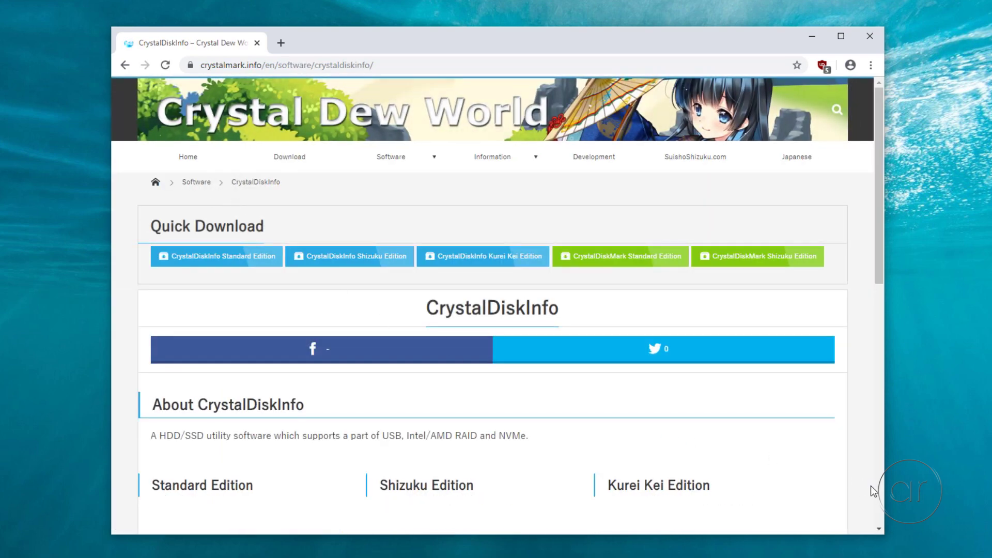
pyautogui.scroll(-5, 880, 494)
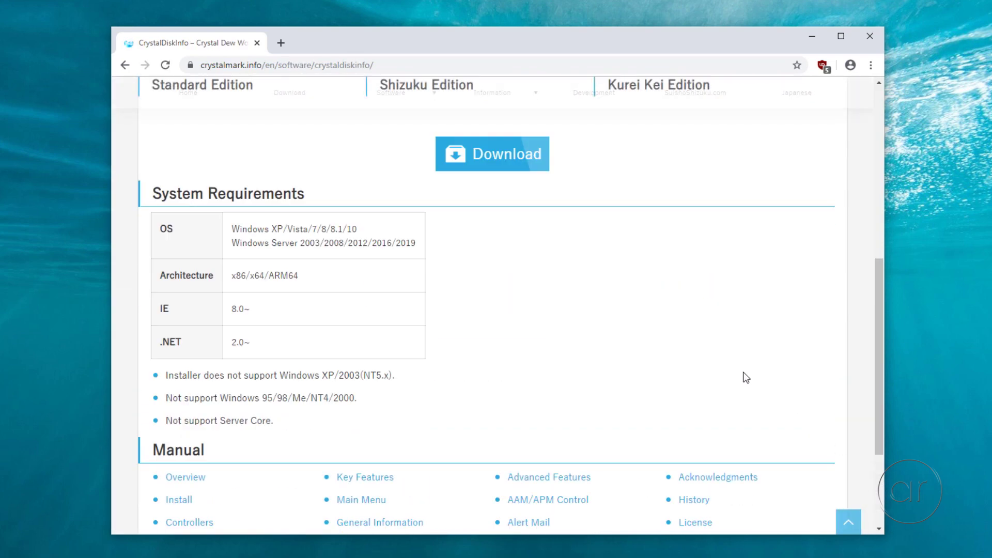
pyautogui.click(513, 165)
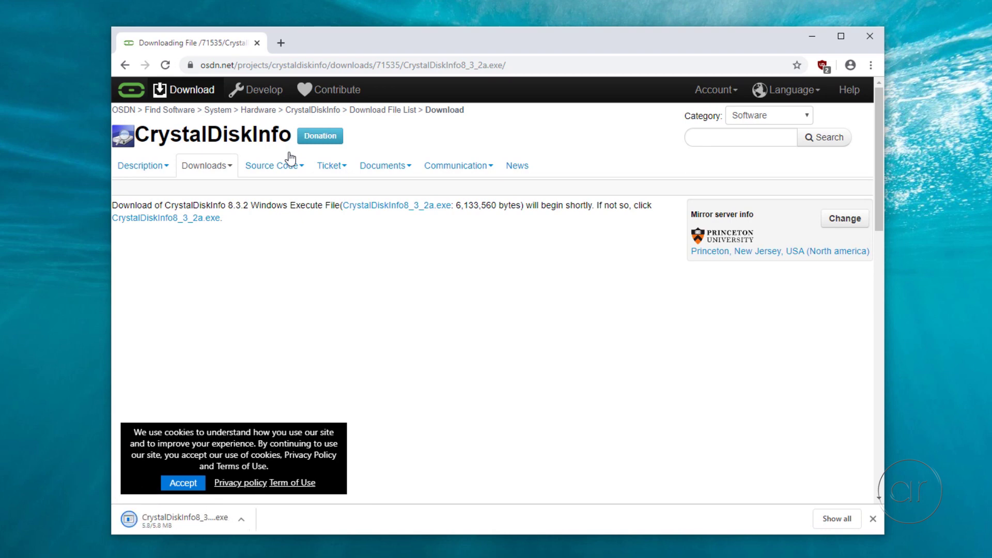
# Install CrystalDiskInfo 8.3.2 with license accepted, default location and folder, and a desktop shortcut.
pyautogui.click(200, 526)
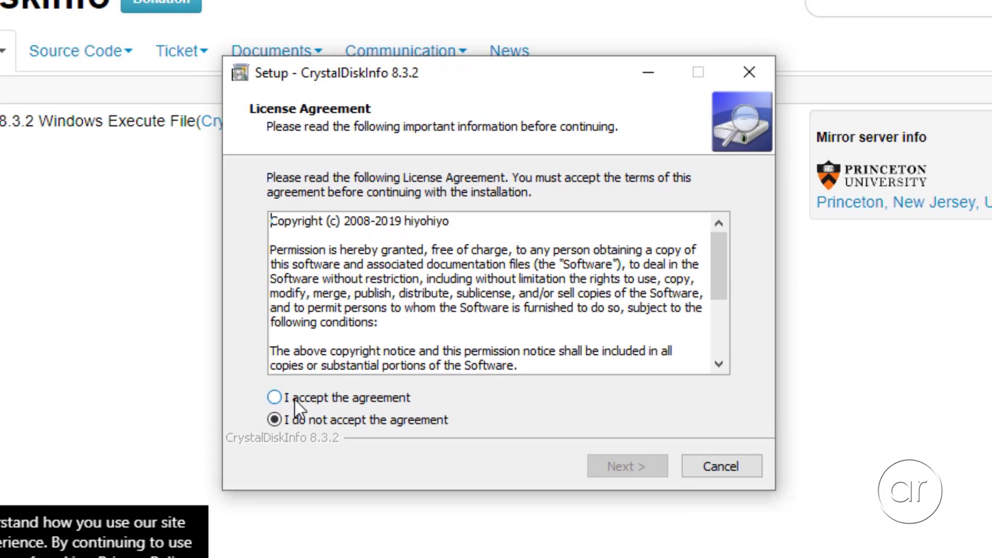
pyautogui.click(396, 362)
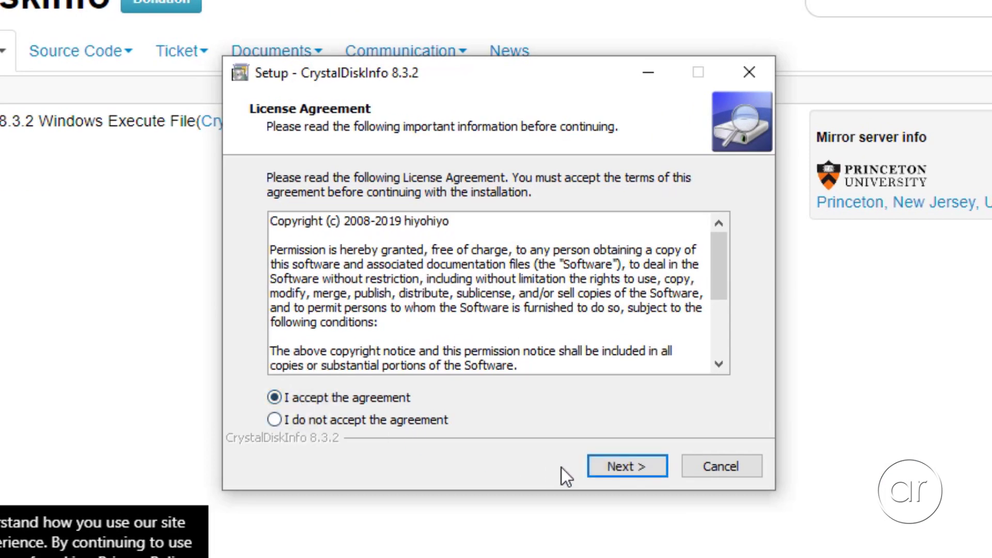
pyautogui.click(642, 475)
pyautogui.click(642, 474)
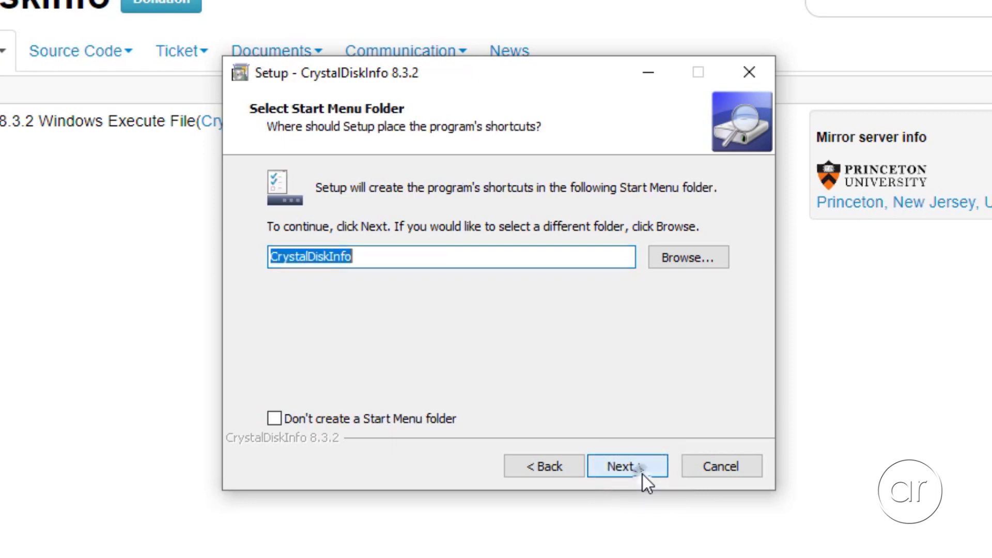
pyautogui.click(642, 474)
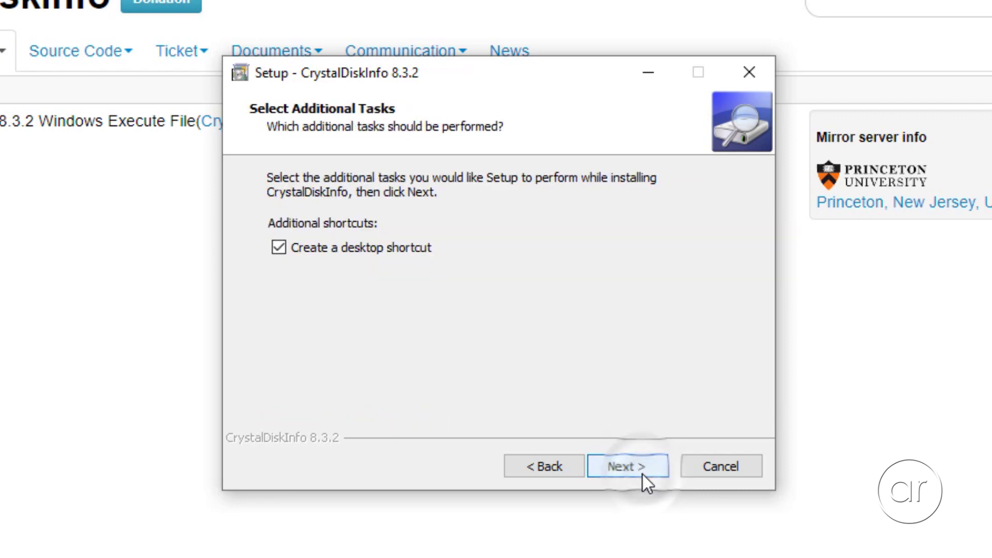
pyautogui.click(642, 475)
pyautogui.click(642, 474)
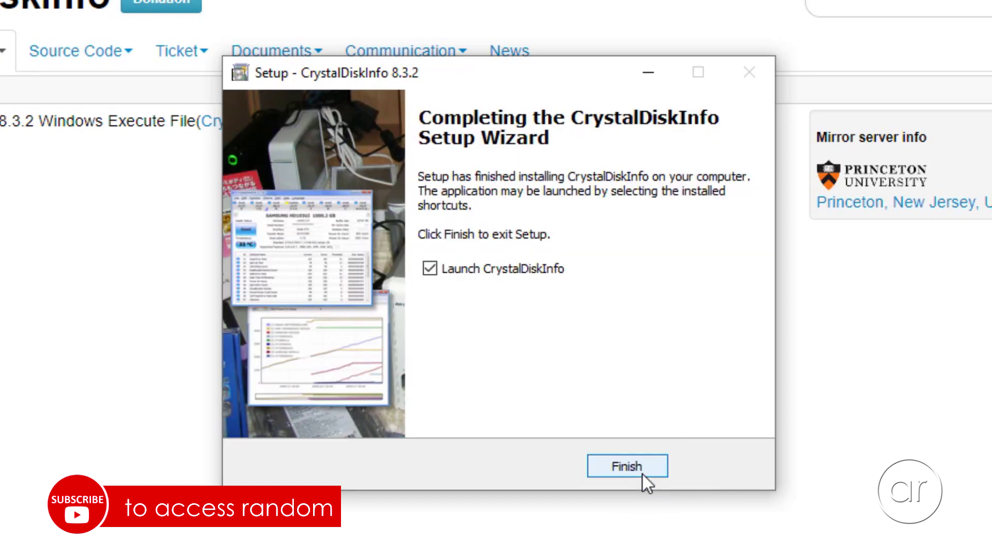
pyautogui.click(643, 474)
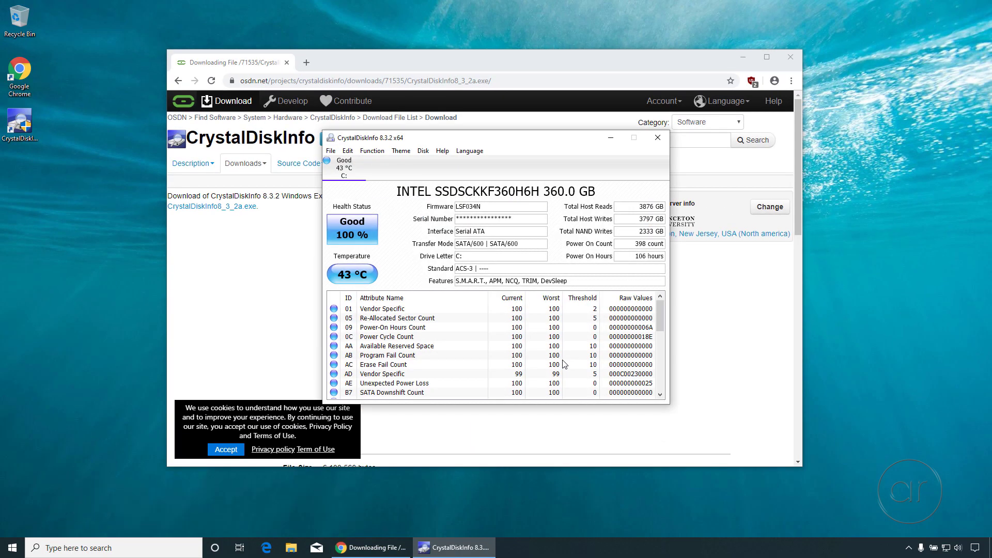
# Close the Chrome window and then the CrystalDiskInfo window.
pyautogui.click(785, 60)
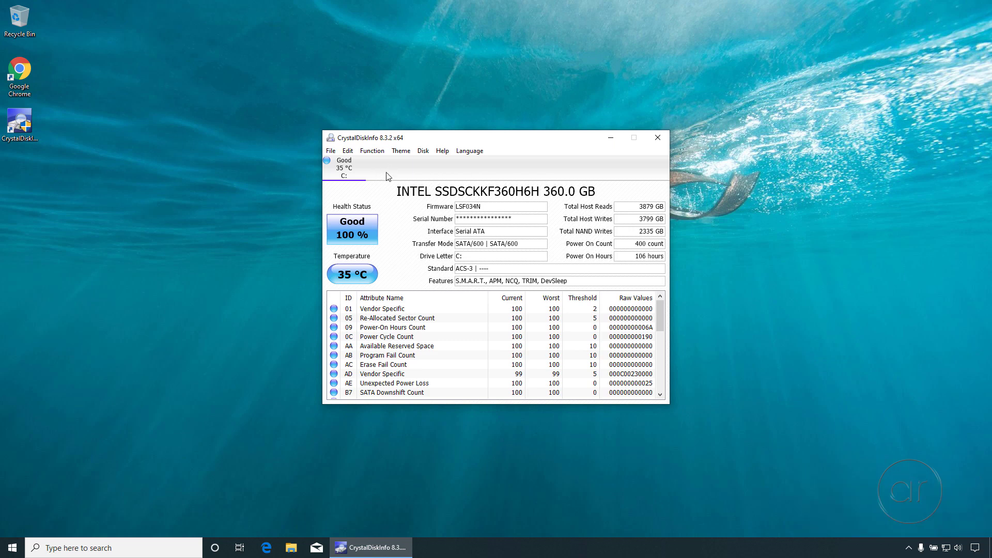
pyautogui.click(657, 138)
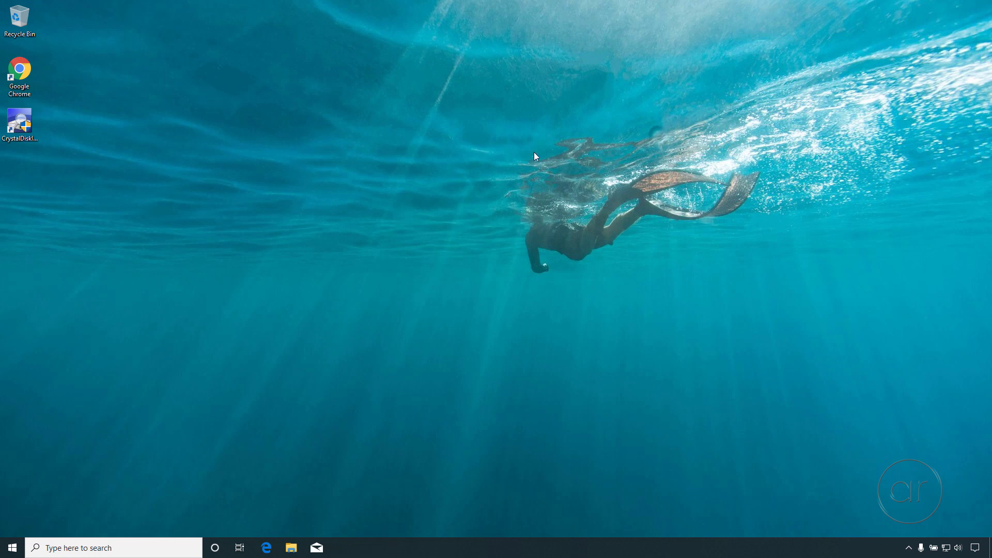
# Relaunch CrystalDiskInfo from its desktop icon so it detects drive D: alongside the SSD.
pyautogui.doubleClick(32, 134)
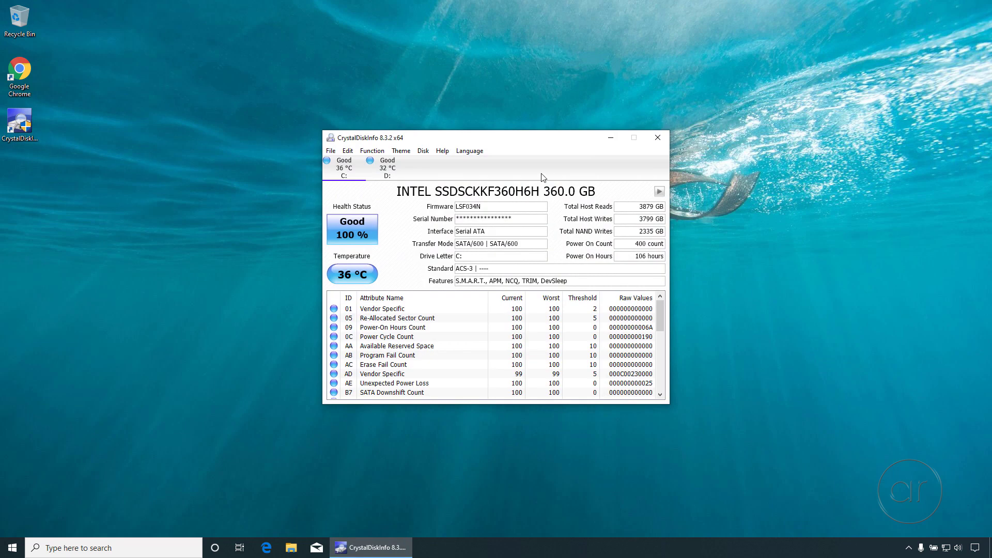